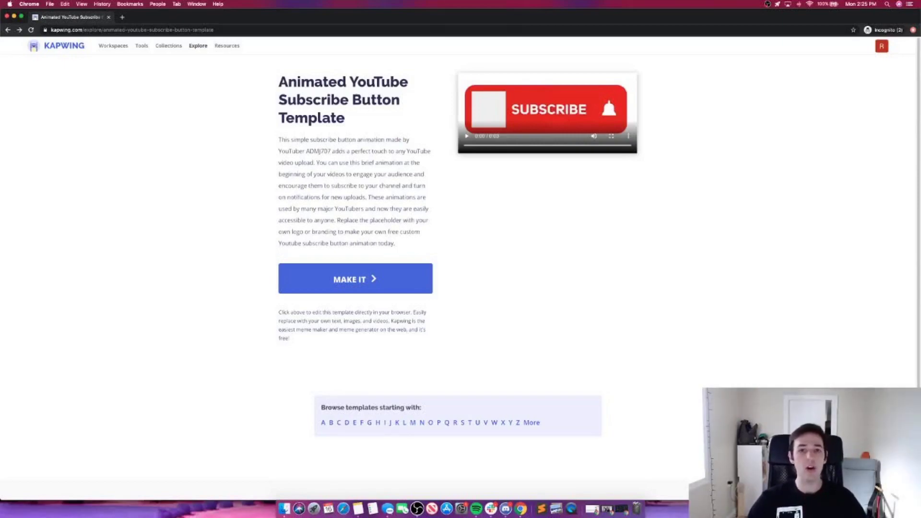
- Open the subscribe-button template, preview its animation, and browse replacement sources for the placeholder
click(355, 279)
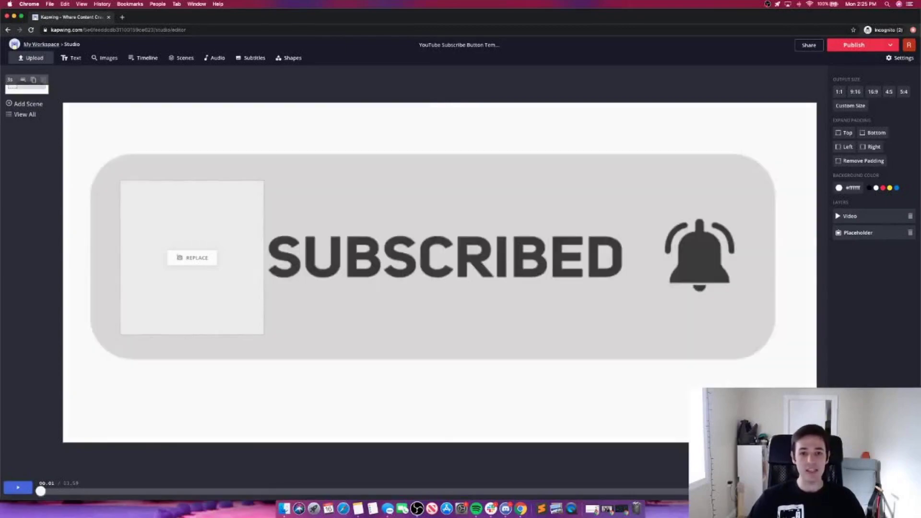
key(space)
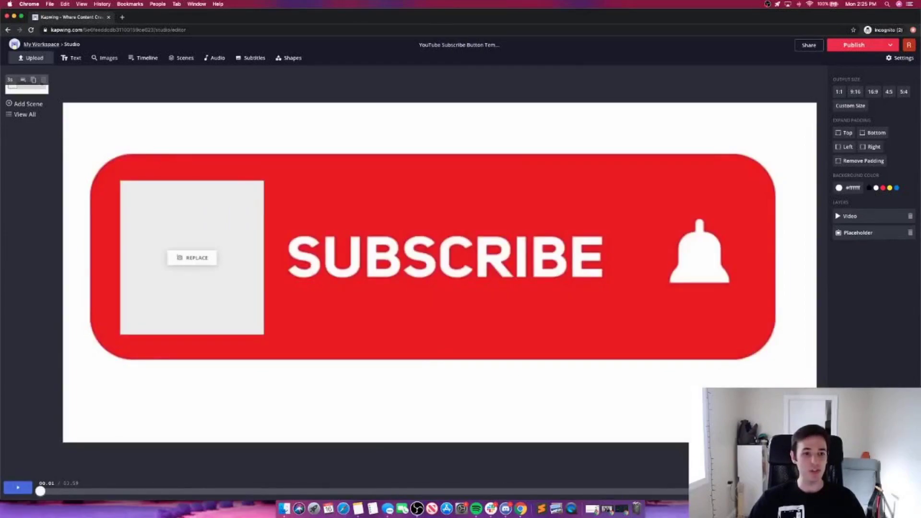
click(192, 257)
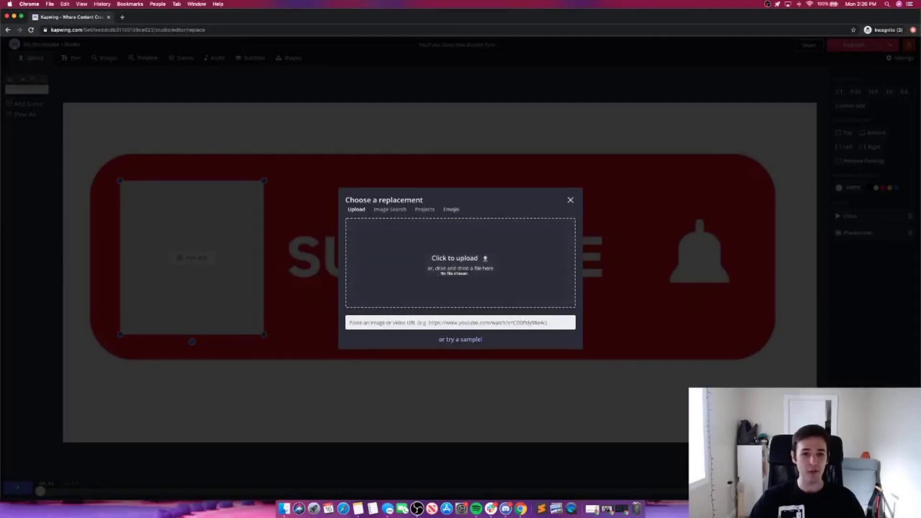
click(390, 209)
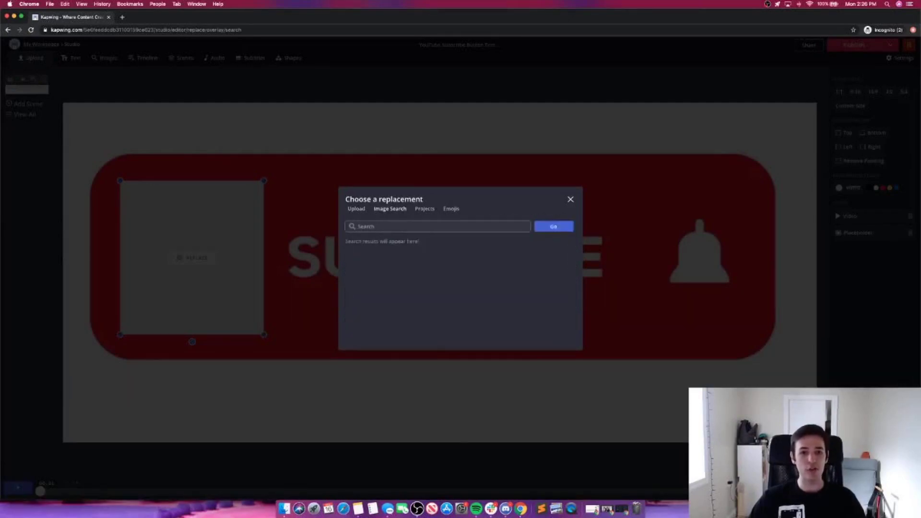
click(425, 209)
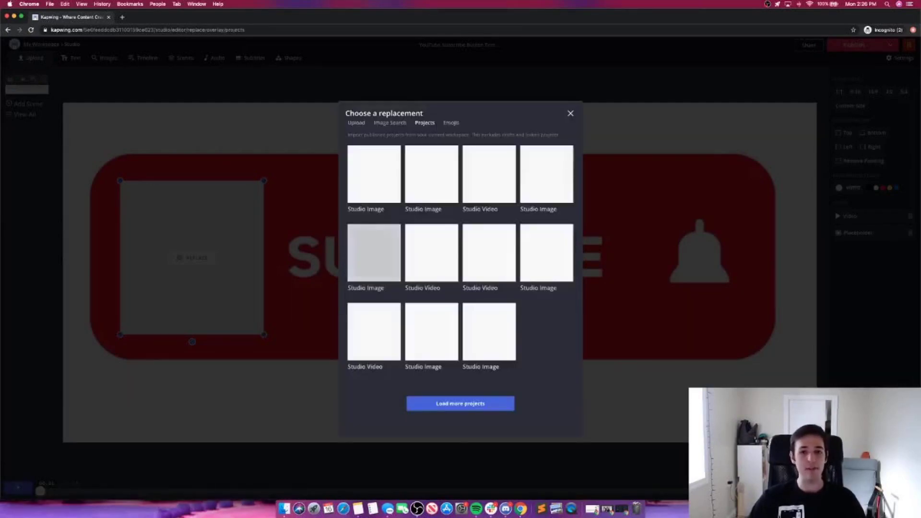
- Upload the Kapwing square logo PNG from Downloads into the placeholder square
click(356, 123)
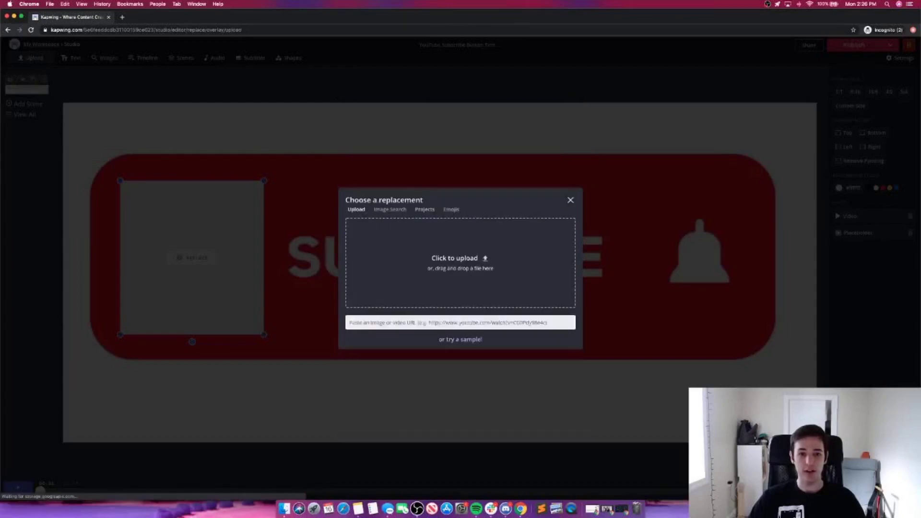
click(454, 258)
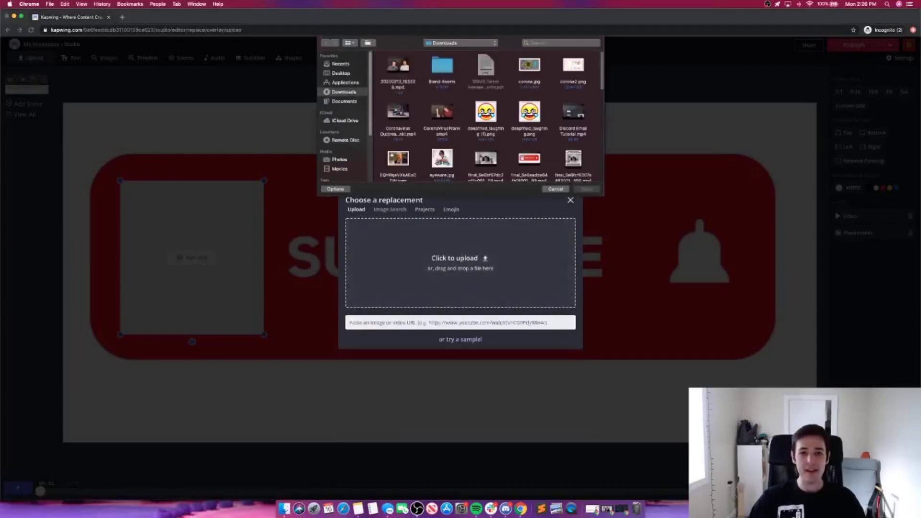
scroll(492, 116, down, 5)
scroll(485, 115, down, 3)
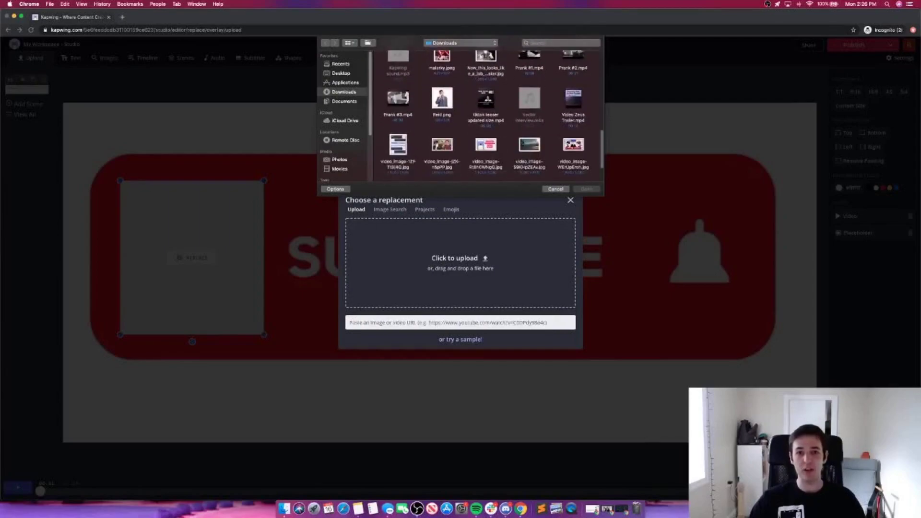
scroll(485, 115, up, 4)
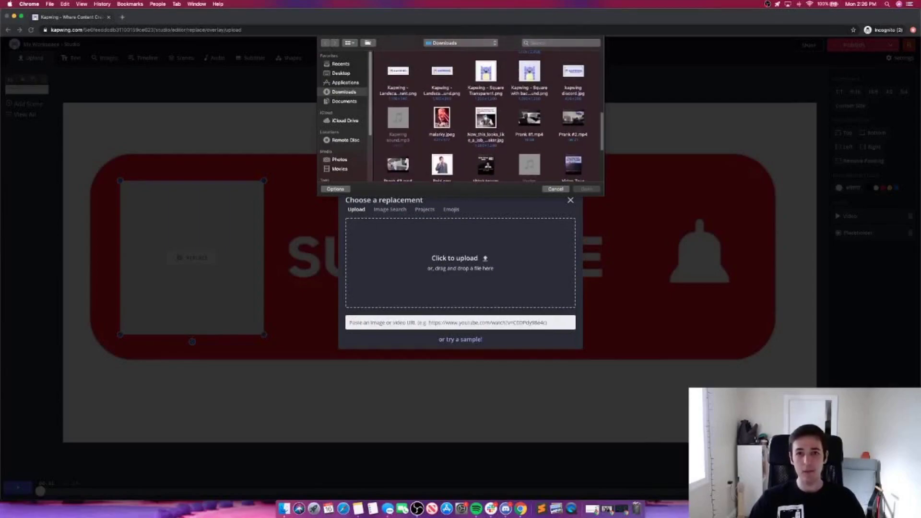
click(529, 75)
key(Return)
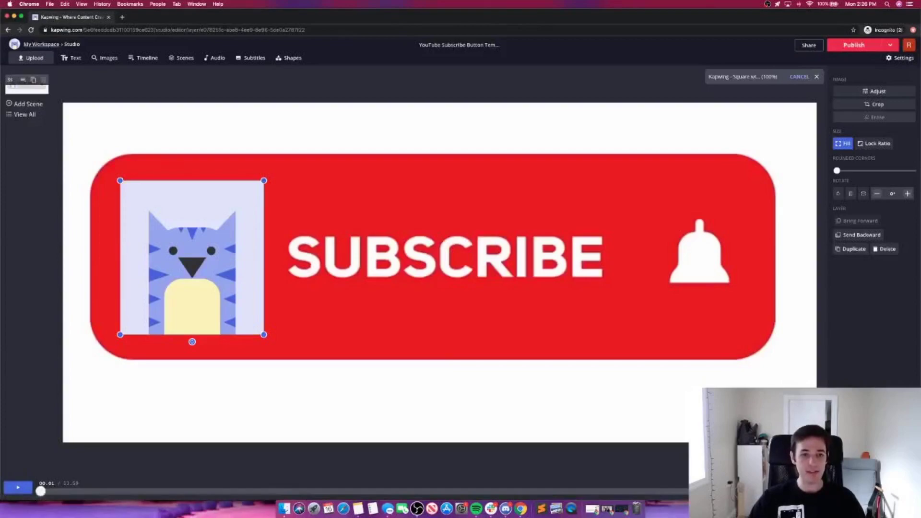
- With Lock Ratio on, resize the cat logo into the button's left square and preview the fit
click(874, 144)
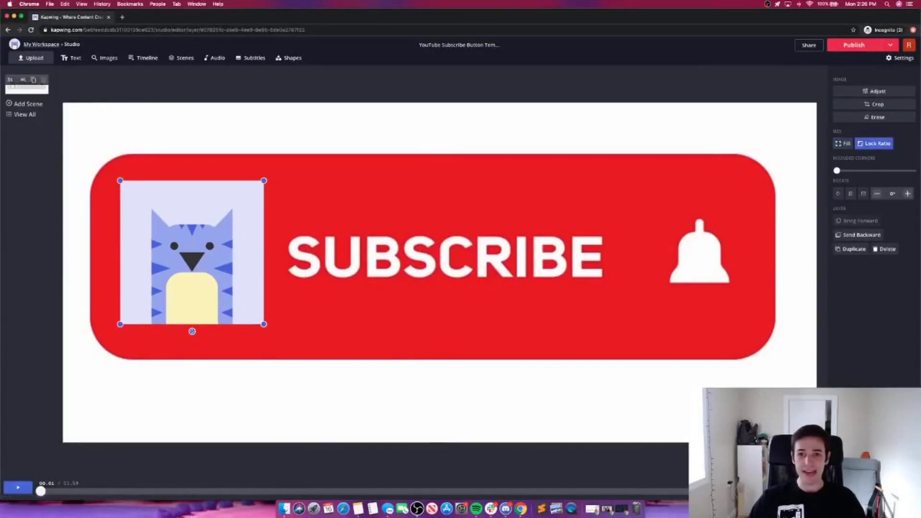
drag(264, 181, 309, 136)
drag(214, 231, 193, 261)
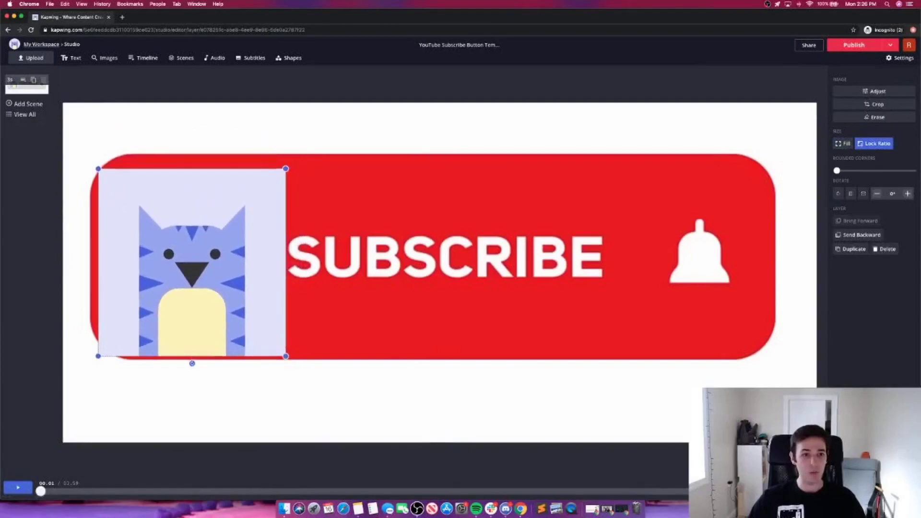
drag(286, 168, 269, 180)
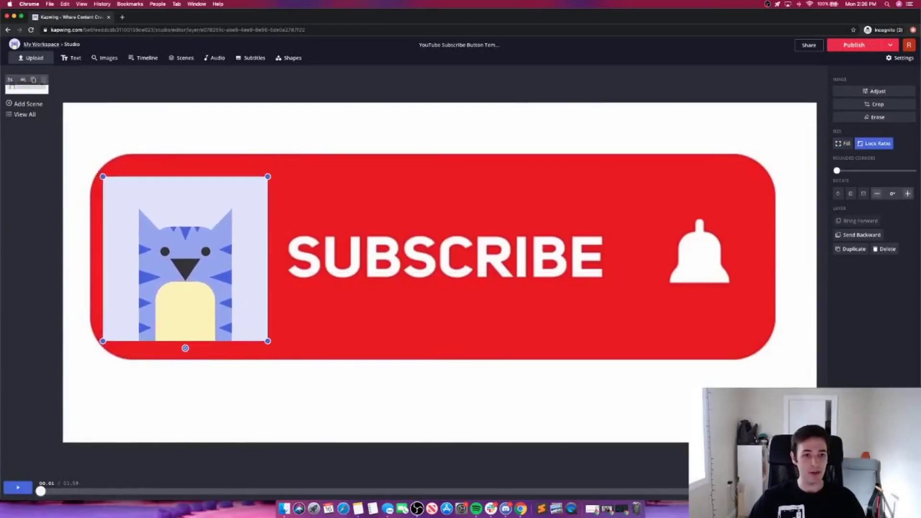
drag(207, 251, 215, 248)
click(431, 317)
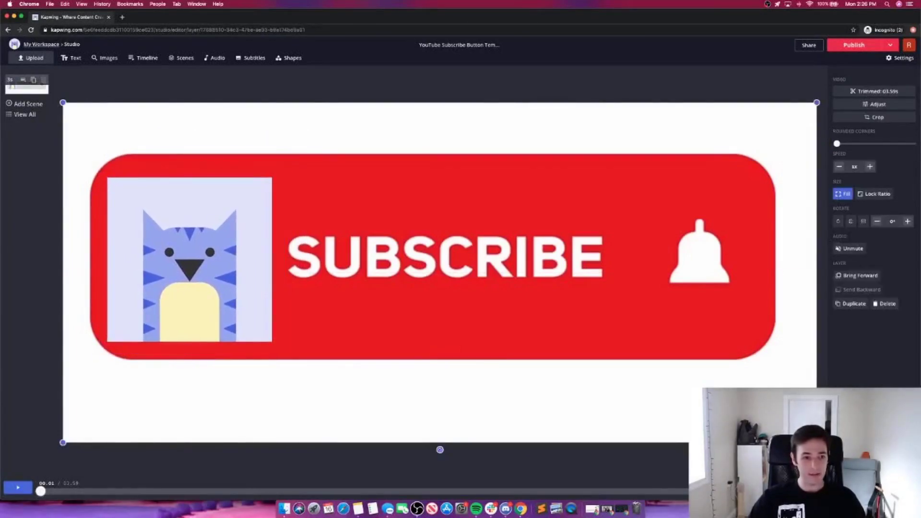
key(space)
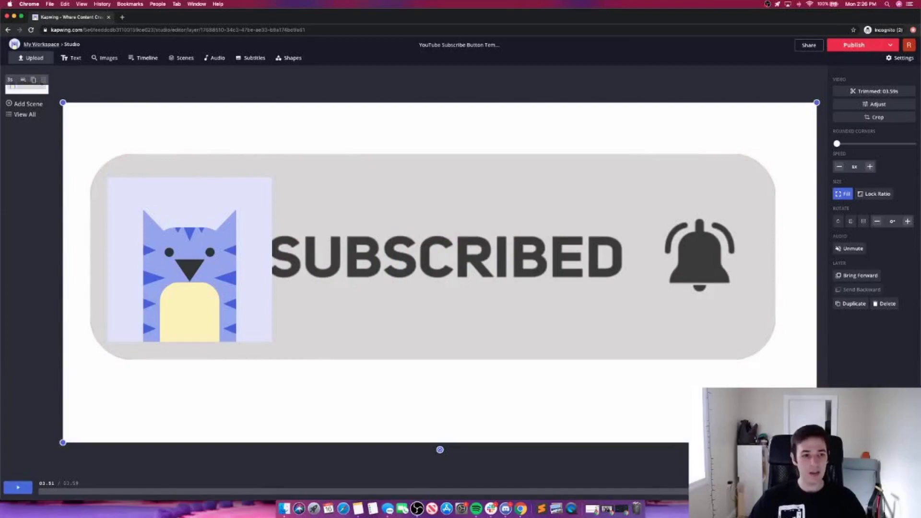
- Shrink and nudge the logo to sit inside the button, then publish the video
click(181, 259)
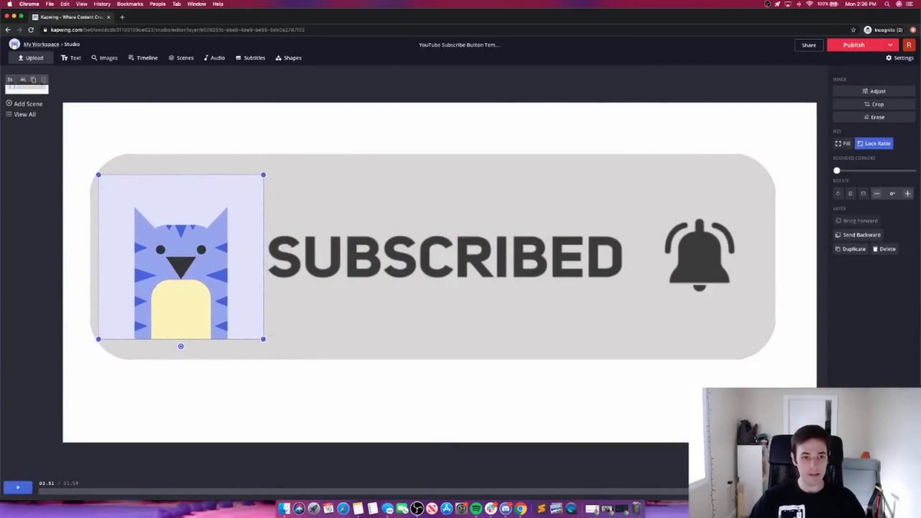
drag(263, 339, 241, 317)
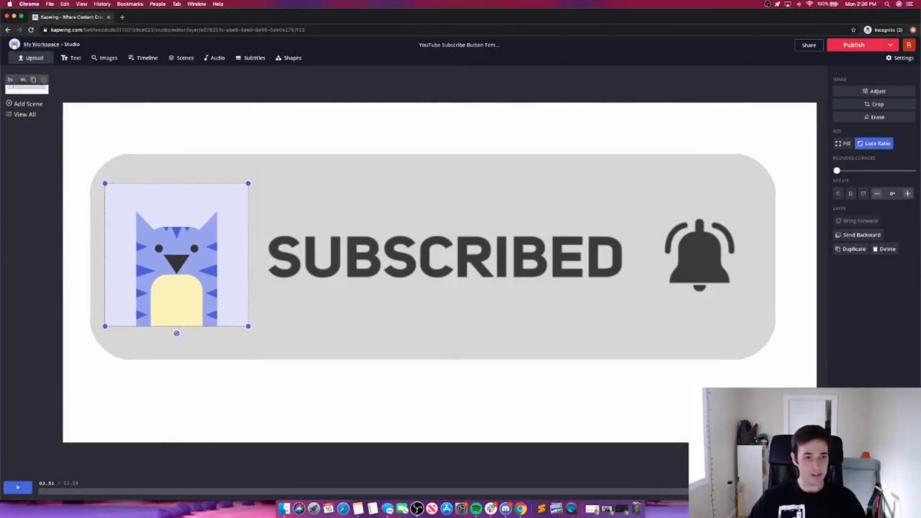
drag(168, 249, 180, 259)
click(383, 326)
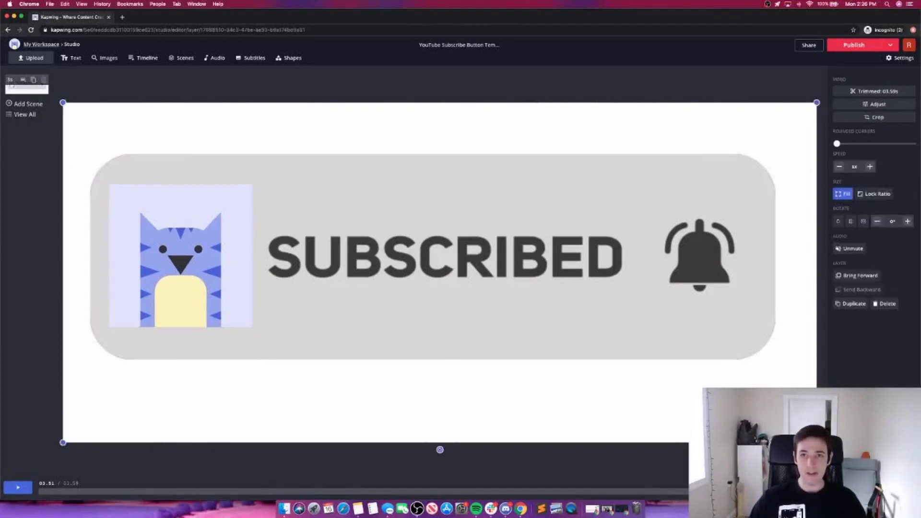
click(854, 44)
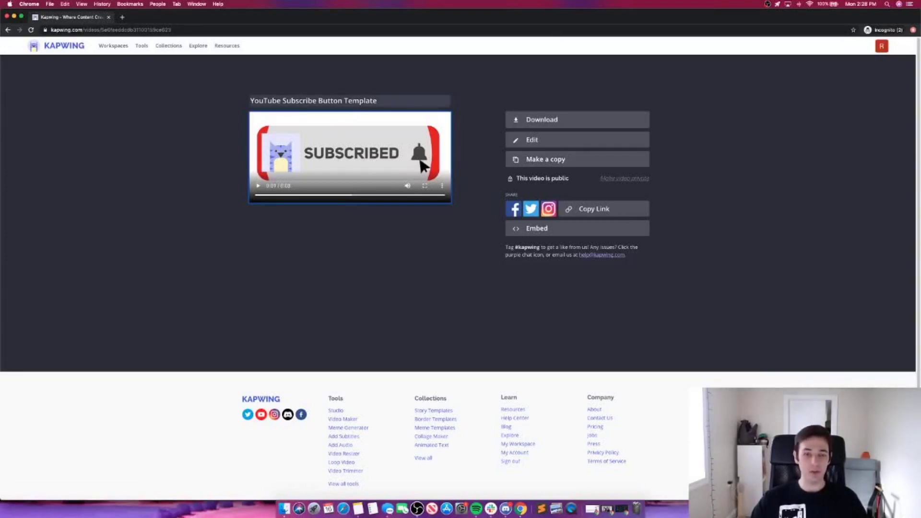
- Go to My Workspace, where the published subscribe button video is listed
click(114, 46)
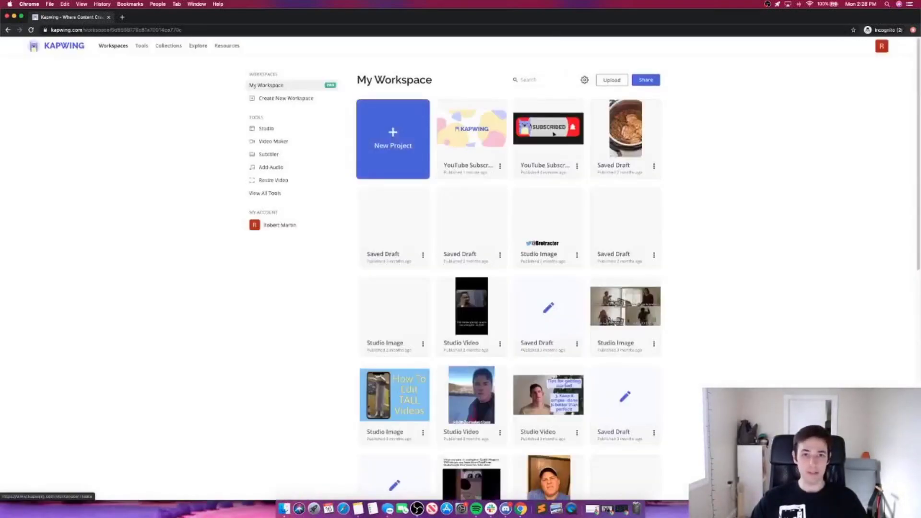
- Create a new Studio project and upload IMG_3689.MOV from Downloads
click(393, 139)
click(383, 202)
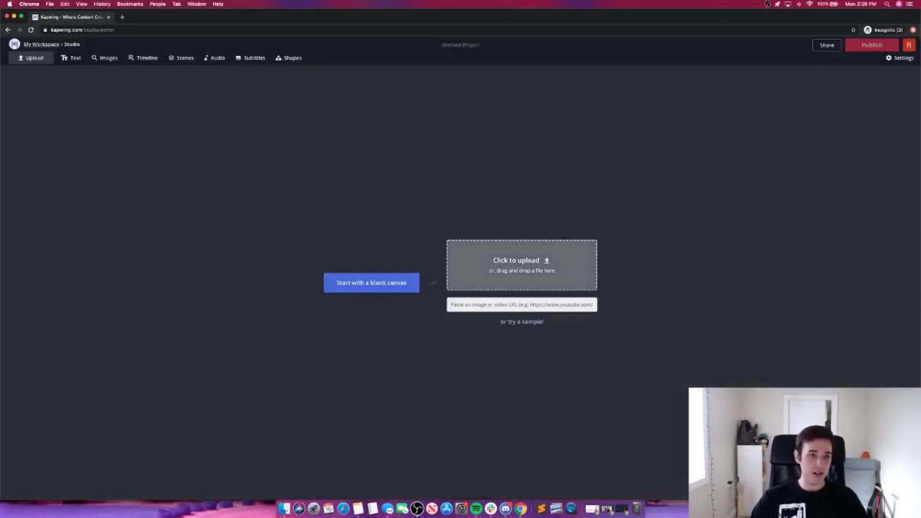
click(522, 265)
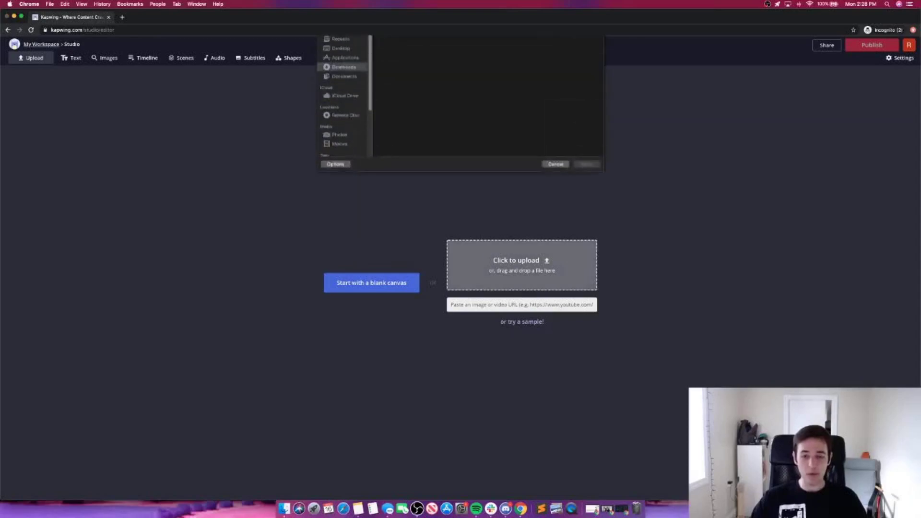
scroll(489, 115, down, 2)
scroll(489, 116, down, 2)
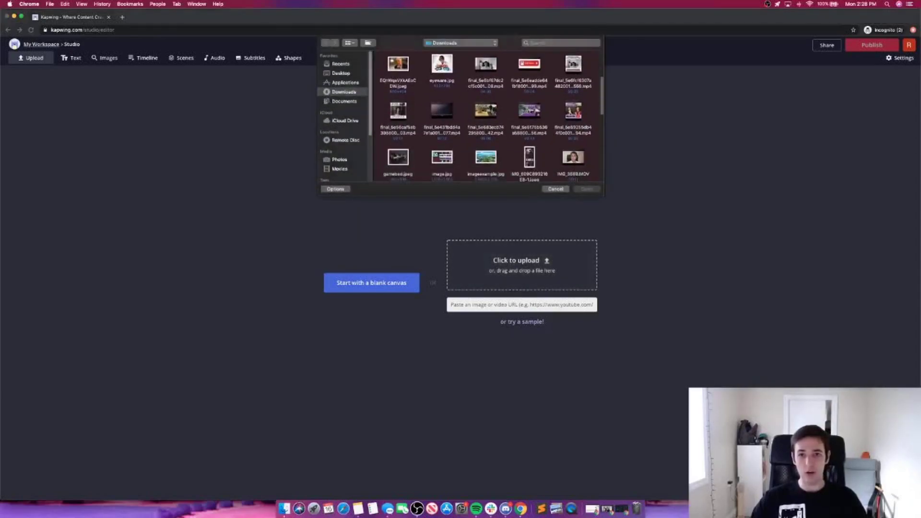
scroll(490, 115, down, 1)
scroll(490, 115, down, 1)
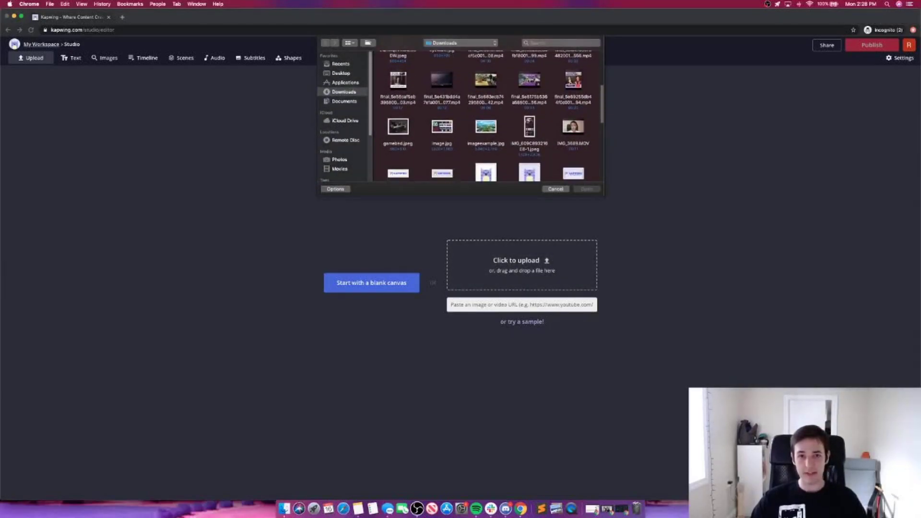
scroll(573, 125, down, 2)
click(574, 93)
key(Return)
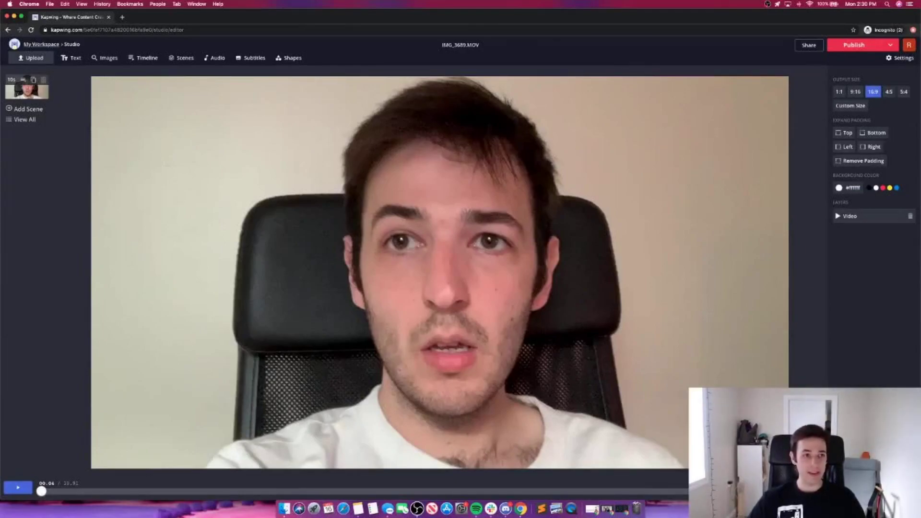
- Add the YouTube Subscribe Button Template project as an overlay, ratio-locked, scaled down to the lower-left corner
click(31, 57)
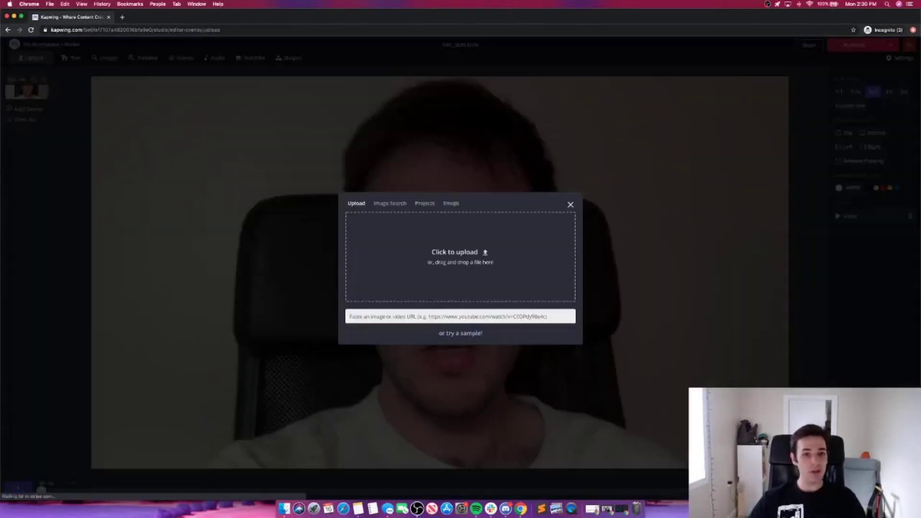
click(424, 204)
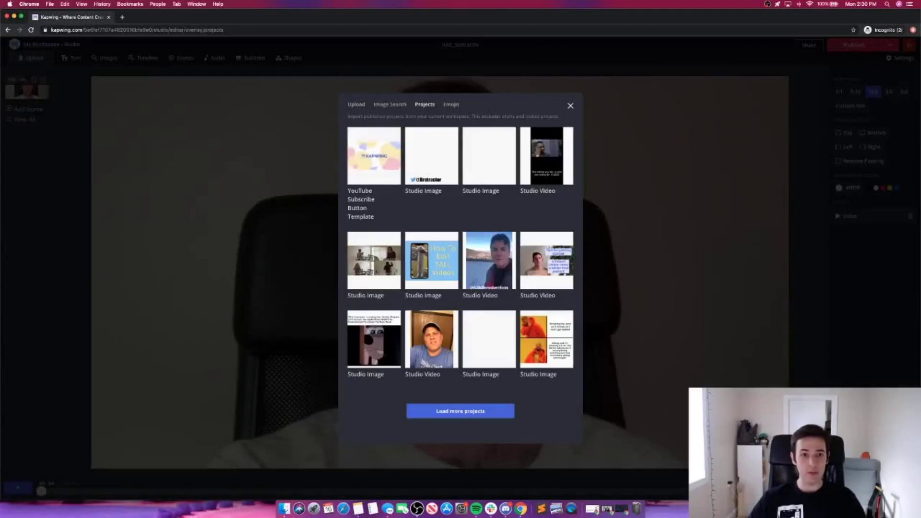
click(374, 155)
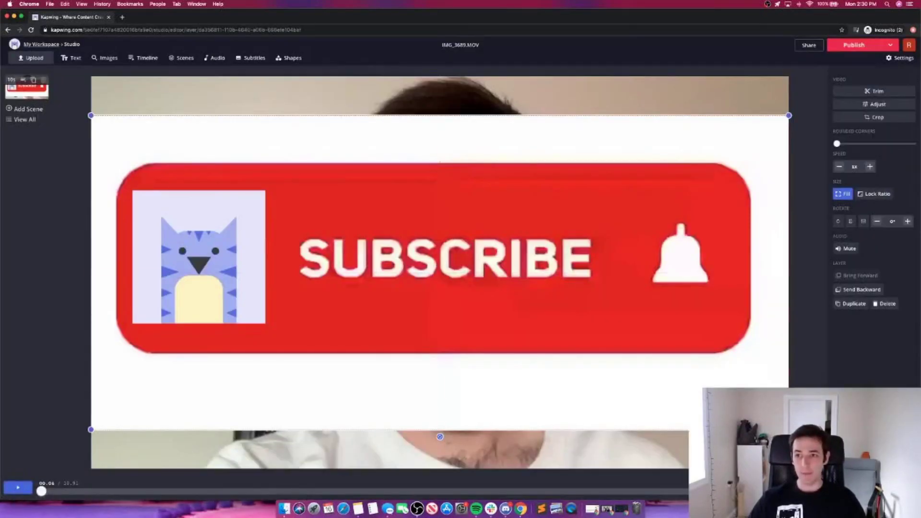
click(874, 194)
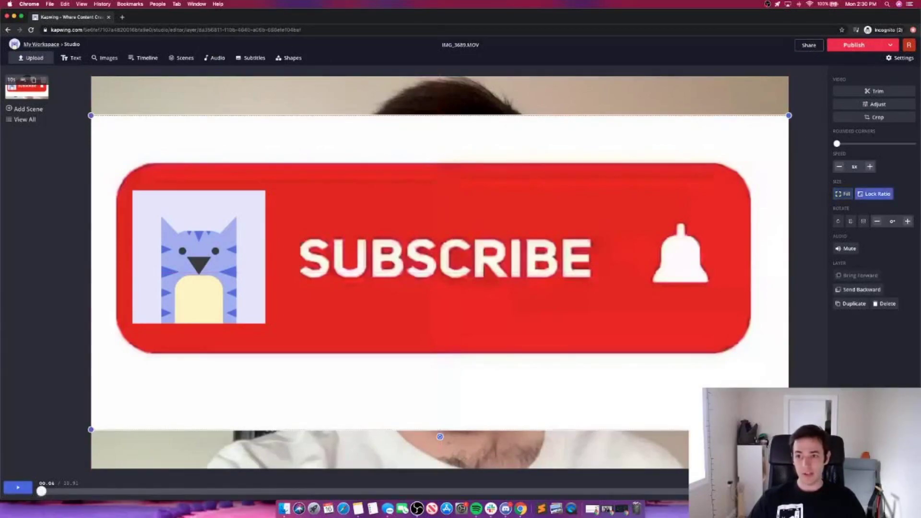
drag(788, 430, 266, 194)
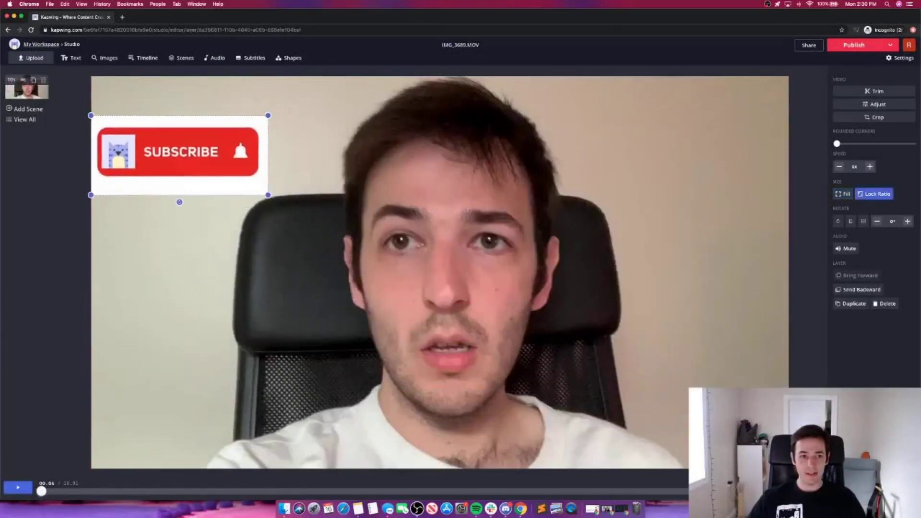
mouse_move(179, 156)
mouse_down()
mouse_move(234, 326)
mouse_move(196, 144)
mouse_move(205, 267)
mouse_move(200, 412)
mouse_move(194, 381)
mouse_up()
drag(283, 420, 323, 439)
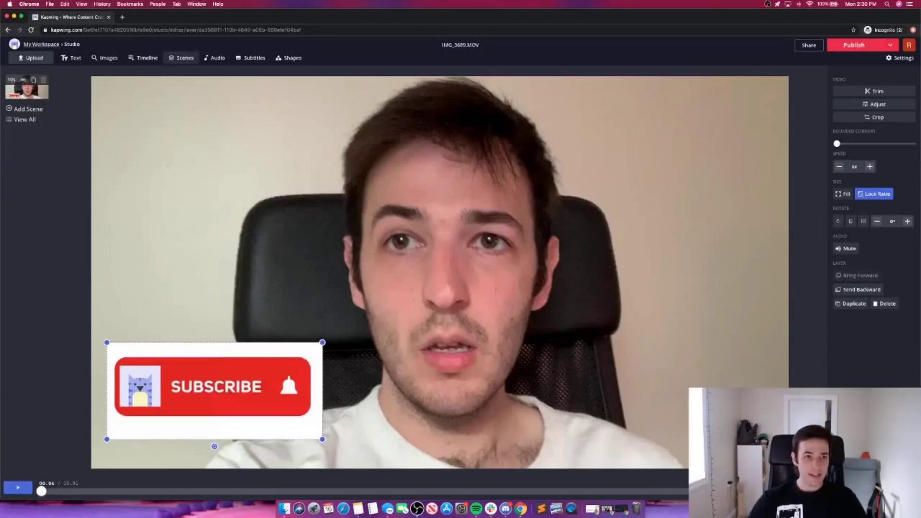
- Set the overlay to show from 02.23 to 05.90 on the timeline and play back the result
click(143, 57)
drag(270, 185, 426, 185)
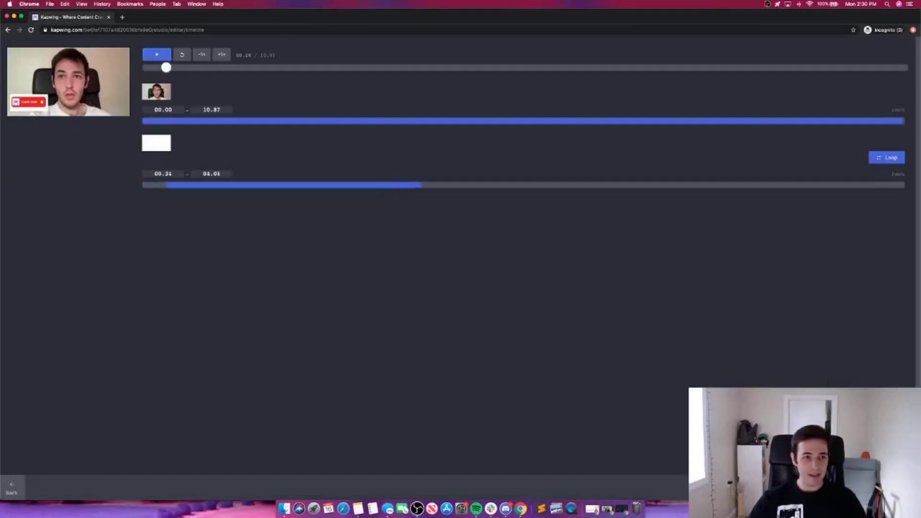
drag(299, 68, 146, 68)
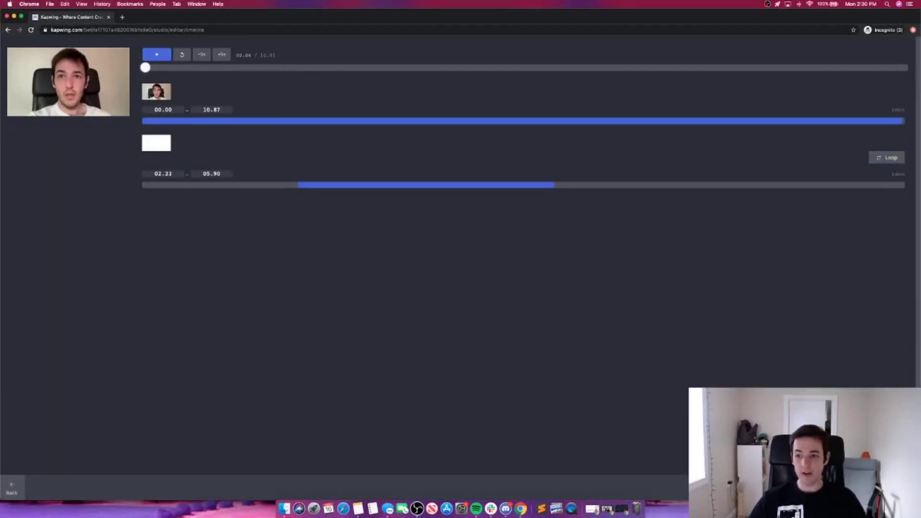
click(11, 488)
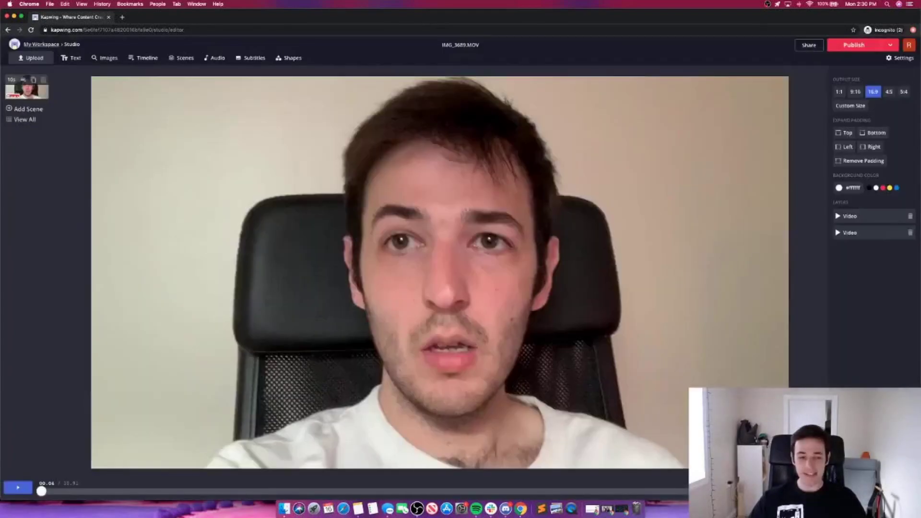
click(18, 487)
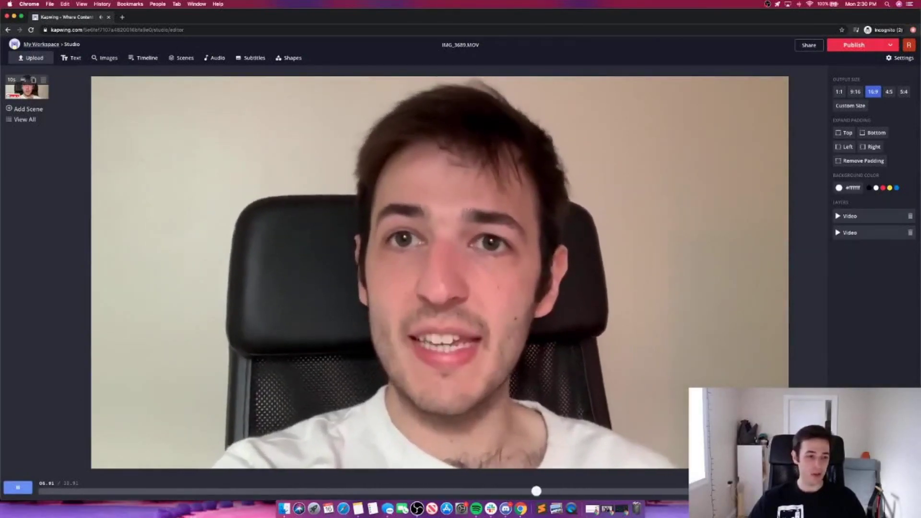
key(space)
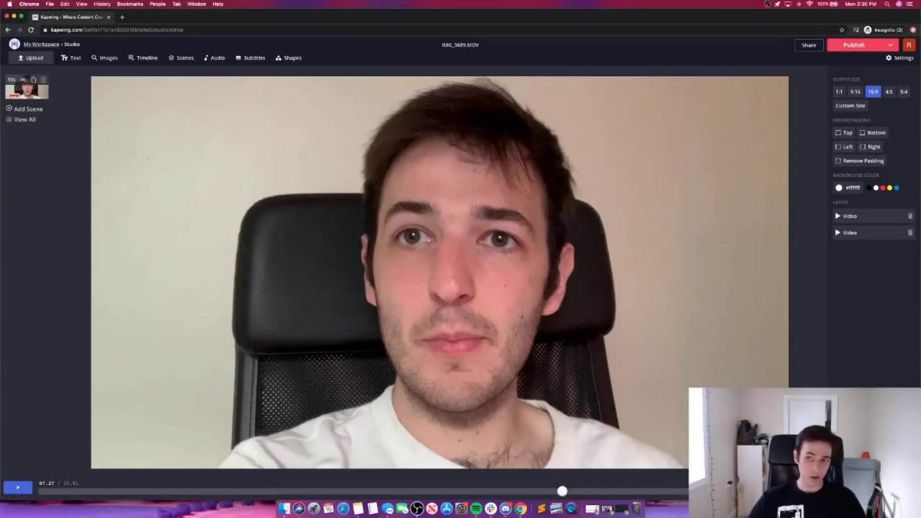
- Publish the edited IMG_3689.MOV video with its subscribe overlay
click(854, 44)
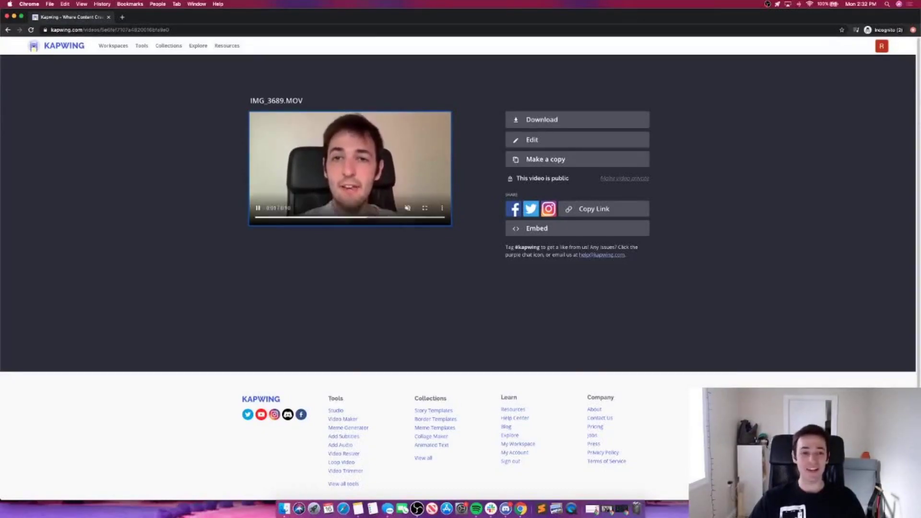
key(space)
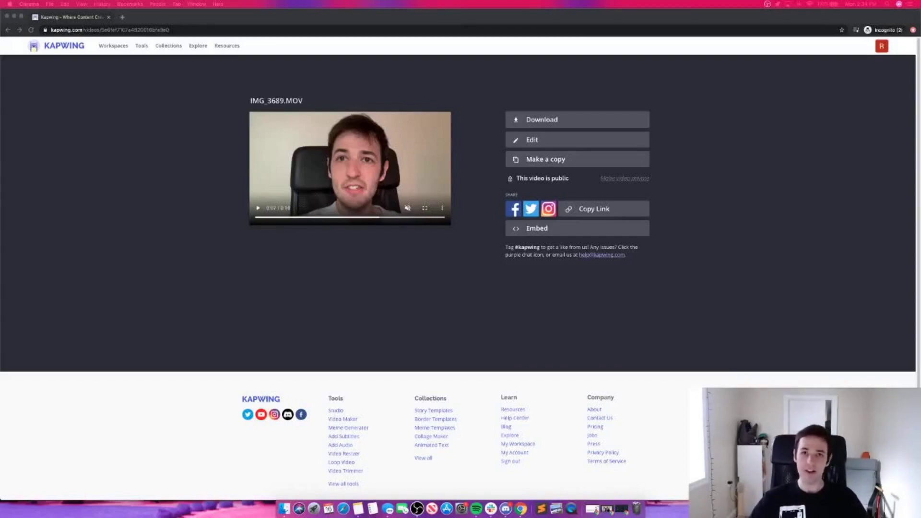
key(super+Tab)
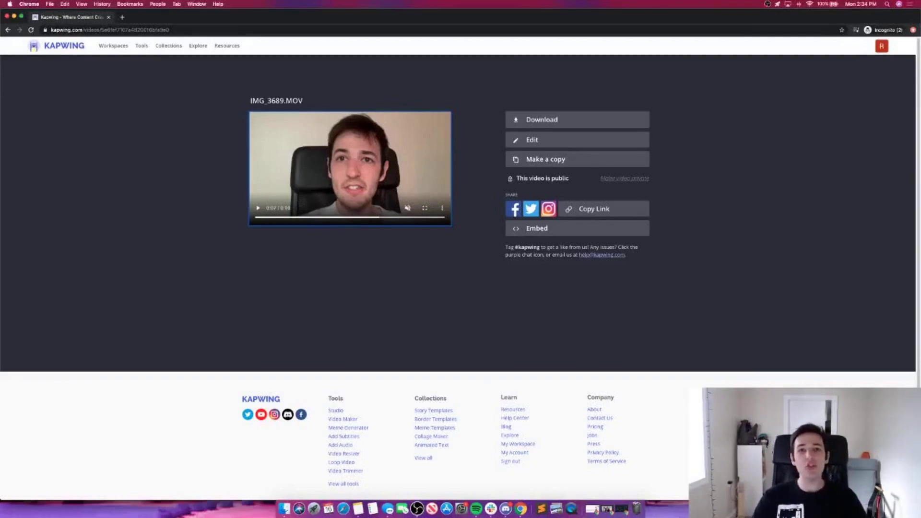